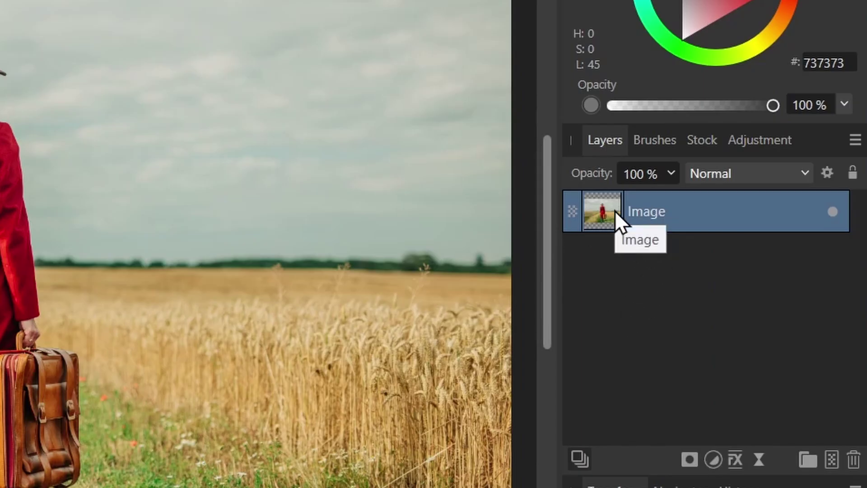
# Duplicate the photo layer and name the copy 'Woman'.
pyautogui.hotkey('ctrl', 'j')
pyautogui.doubleClick(654, 213)
pyautogui.write('Woman')
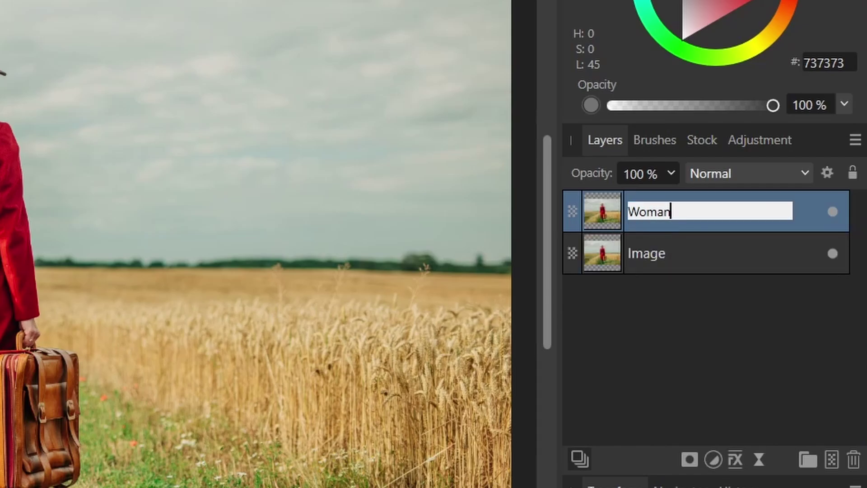
pyautogui.press('Return')
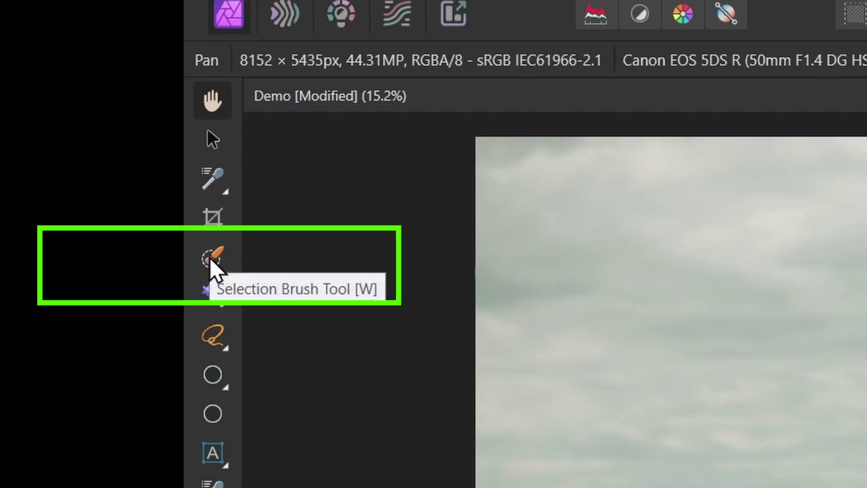
# Brush a selection over the woman and suitcase and mask the Woman layer to it.
pyautogui.click(212, 259)
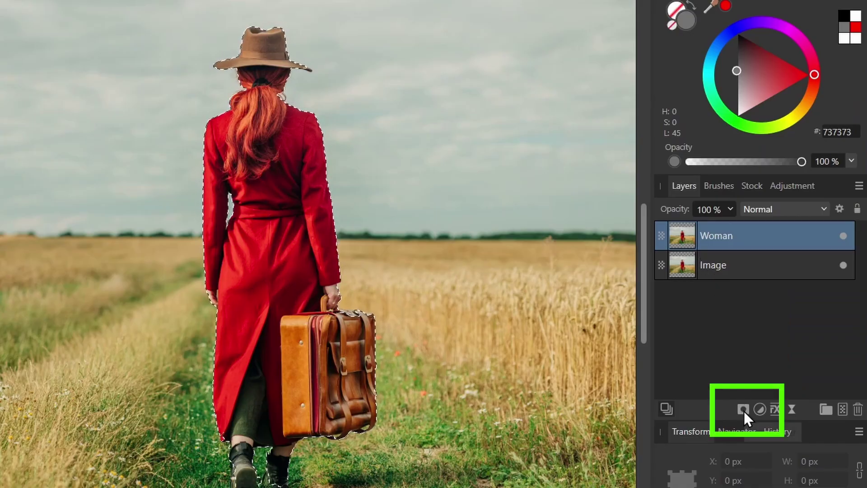
pyautogui.click(744, 409)
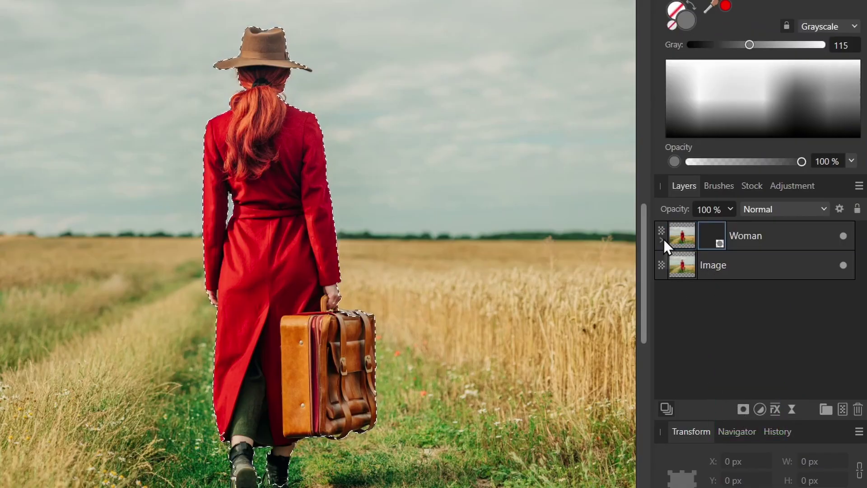
pyautogui.click(661, 240)
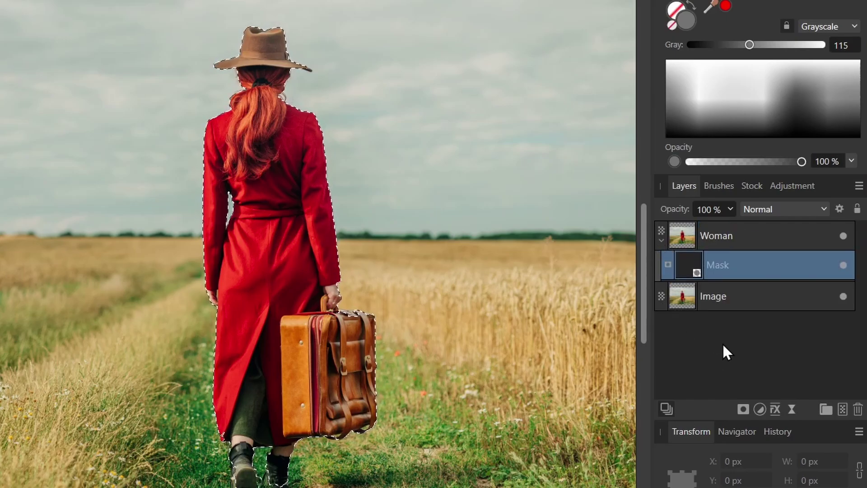
# Hide the background photo and draw a rectangle around the woman's legs and suitcase.
pyautogui.click(843, 296)
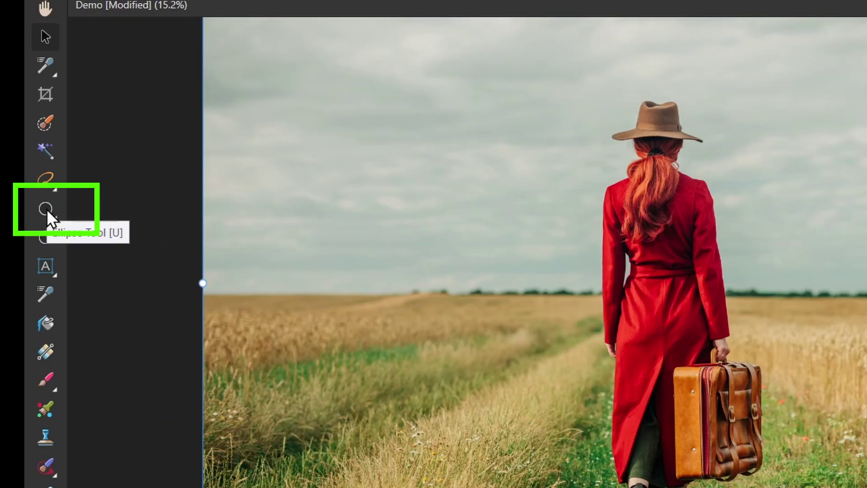
pyautogui.click(48, 208)
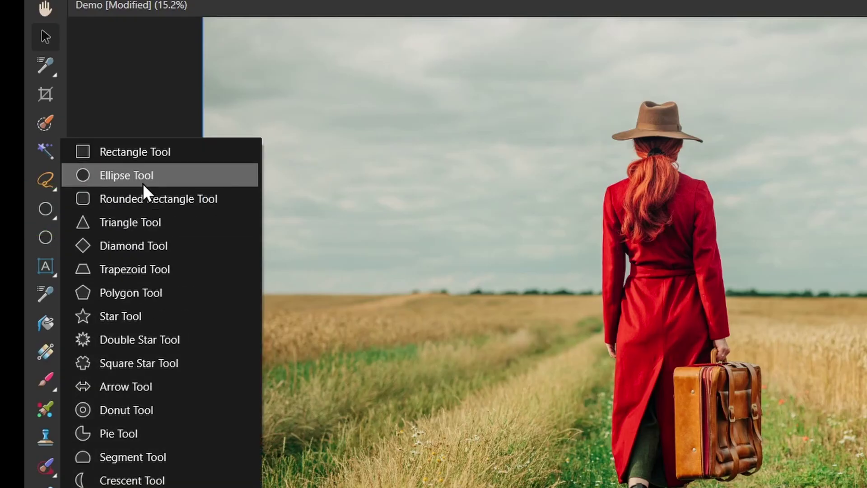
pyautogui.click(153, 152)
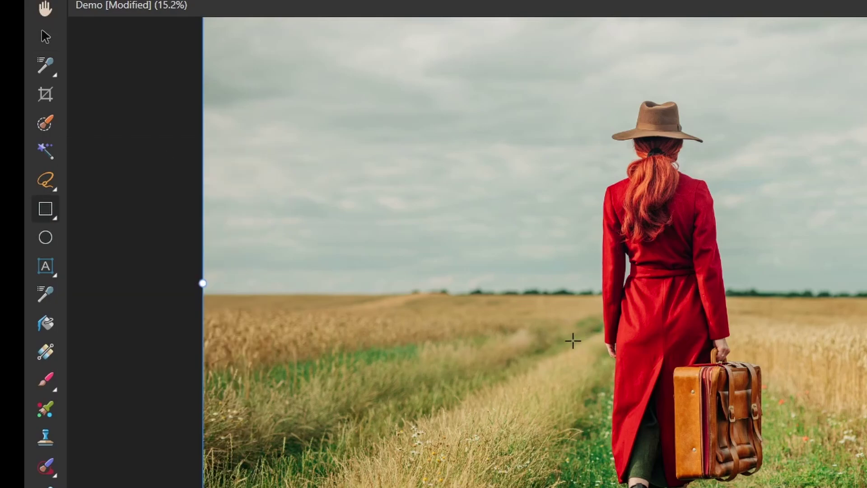
pyautogui.moveTo(444, 318); pyautogui.dragTo(866, 487)
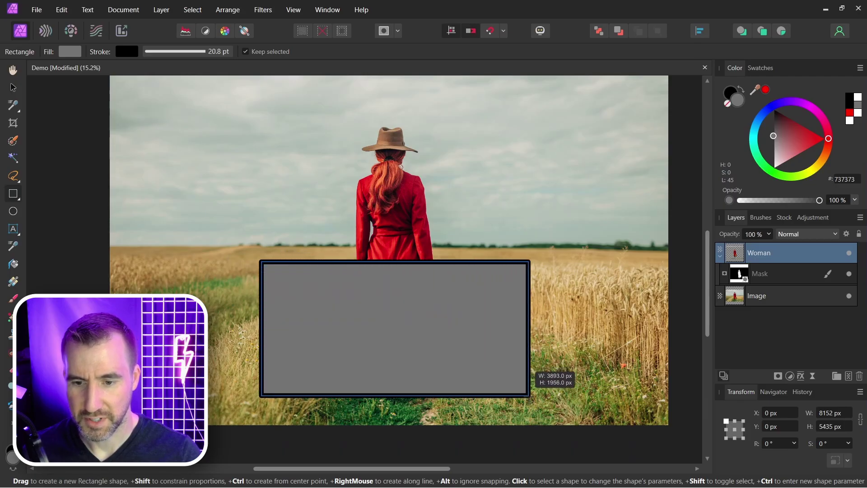
pyautogui.moveTo(528, 408); pyautogui.dragTo(528, 408)
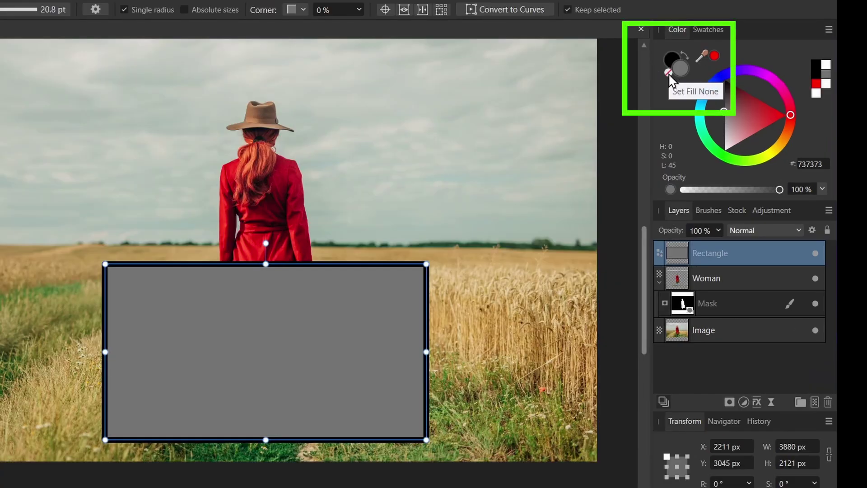
# Give the rectangle no fill and a white outline, then resize it to frame her lower half.
pyautogui.click(668, 73)
pyautogui.click(670, 58)
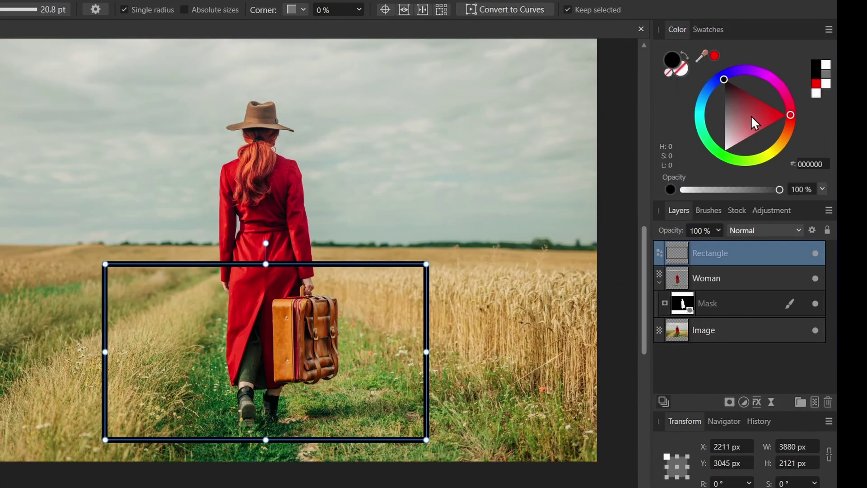
pyautogui.moveTo(752, 115); pyautogui.dragTo(723, 150)
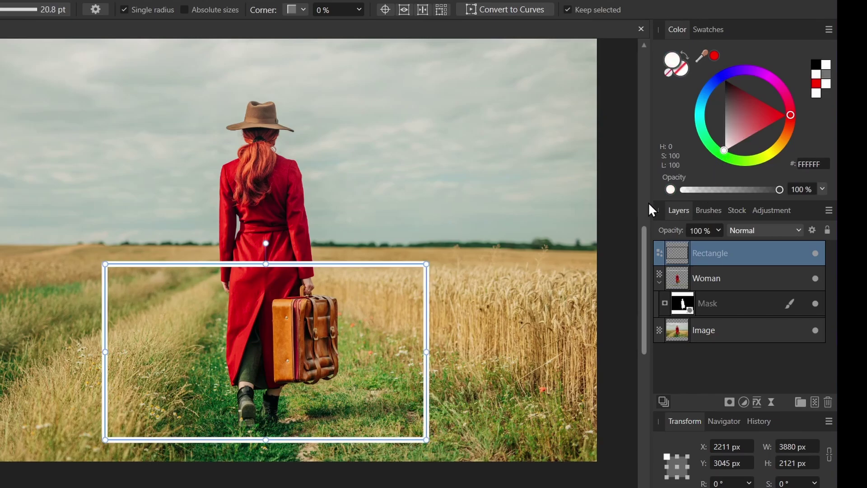
pyautogui.press('v')
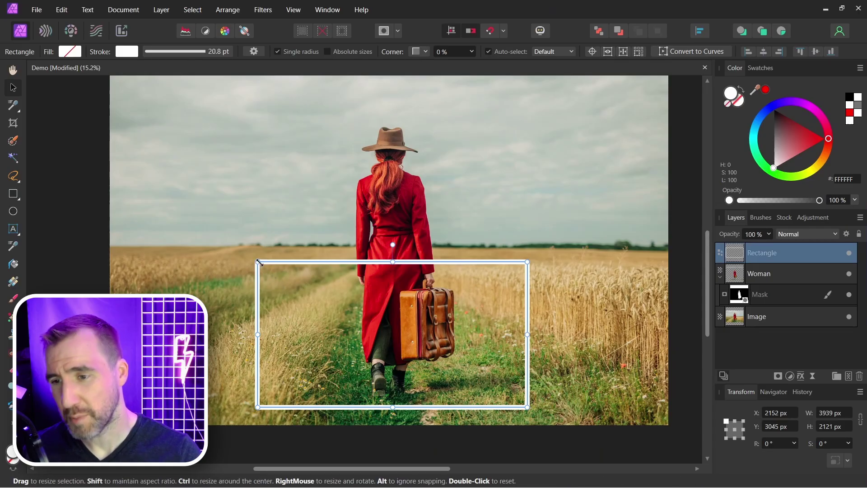
pyautogui.moveTo(105, 264); pyautogui.dragTo(131, 265)
pyautogui.moveTo(282, 263)
pyautogui.mouseDown()
pyautogui.moveTo(330, 277)
pyautogui.moveTo(249, 265)
pyautogui.moveTo(273, 260)
pyautogui.mouseUp()
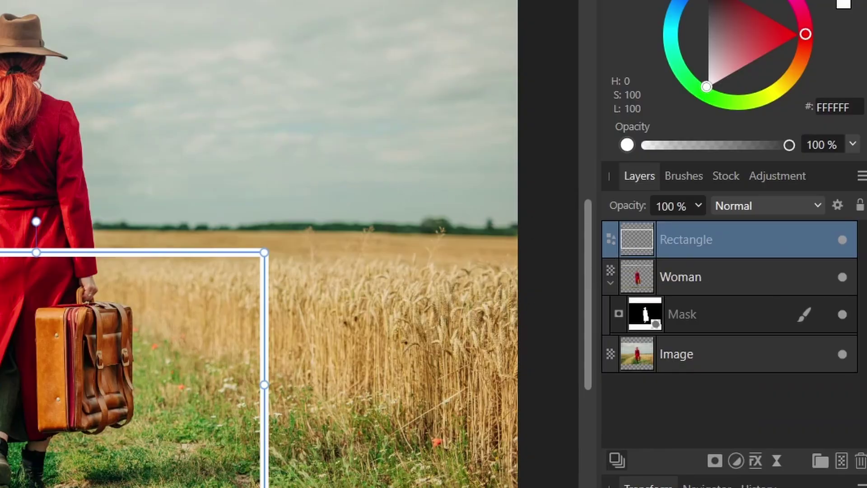
# Convert the rectangle to curves, level its top nodes with Align Middle, and widen the trapezoid.
pyautogui.click(161, 10)
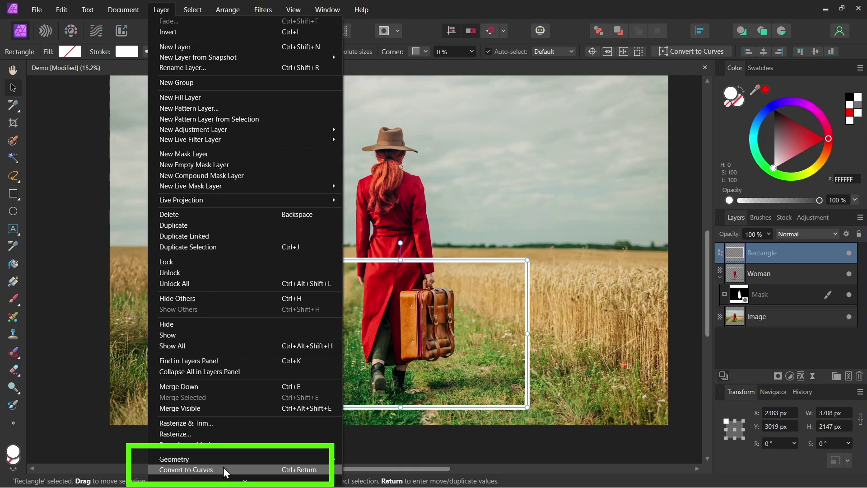
pyautogui.click(224, 470)
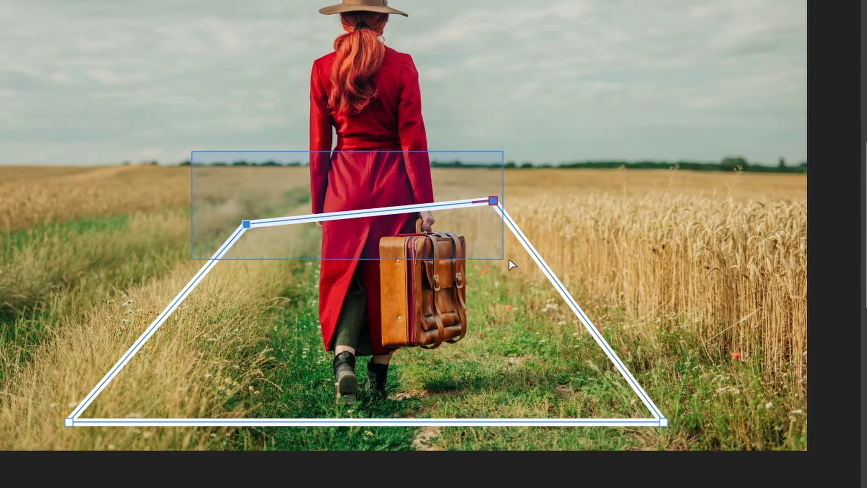
pyautogui.click(659, 49)
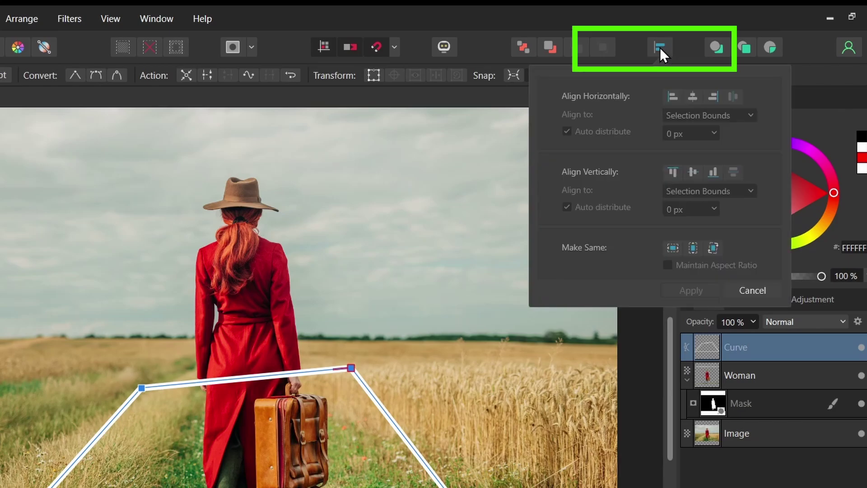
pyautogui.click(692, 175)
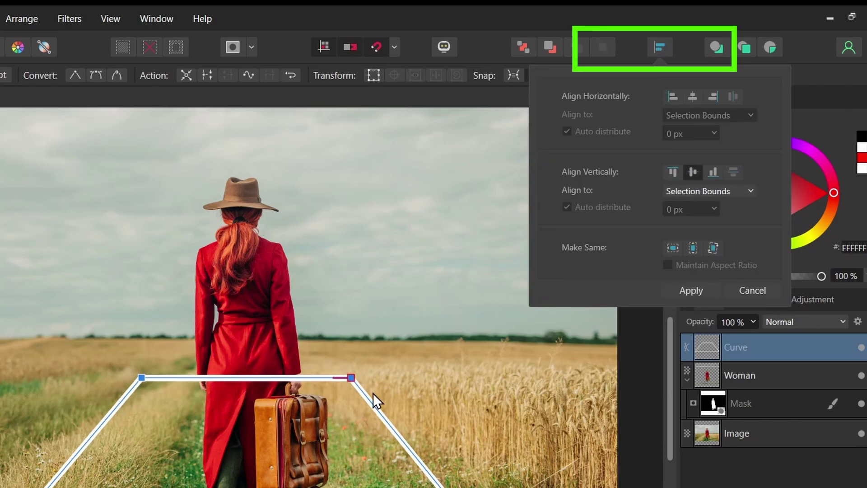
pyautogui.click(692, 346)
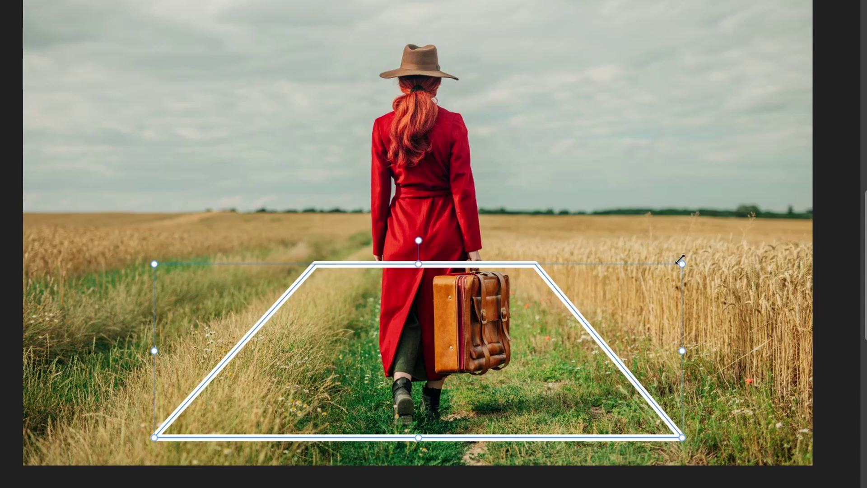
pyautogui.moveTo(680, 259)
pyautogui.mouseDown()
pyautogui.moveTo(706, 245)
pyautogui.moveTo(693, 251)
pyautogui.mouseUp()
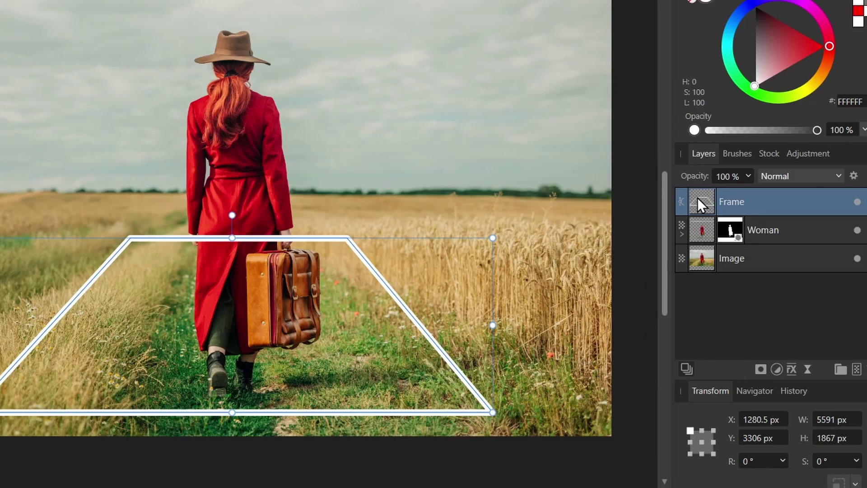
# Move Frame below Woman and clip the Image layer inside it.
pyautogui.moveTo(697, 197); pyautogui.dragTo(695, 244)
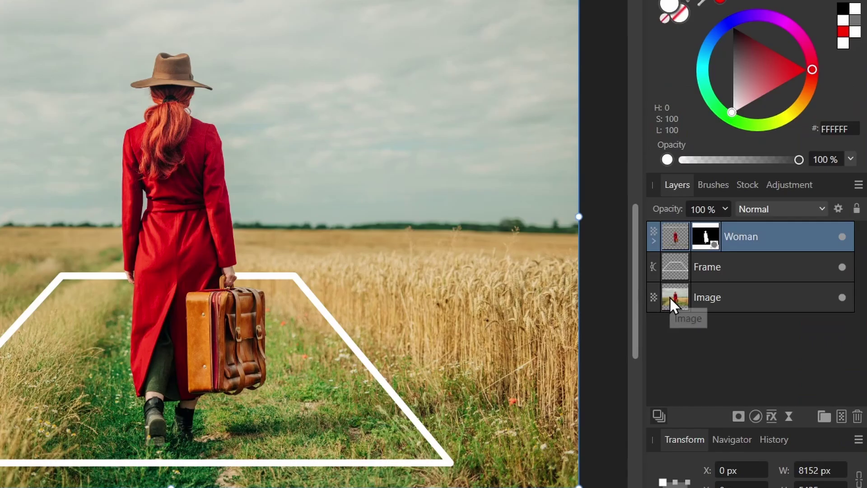
pyautogui.click(731, 297)
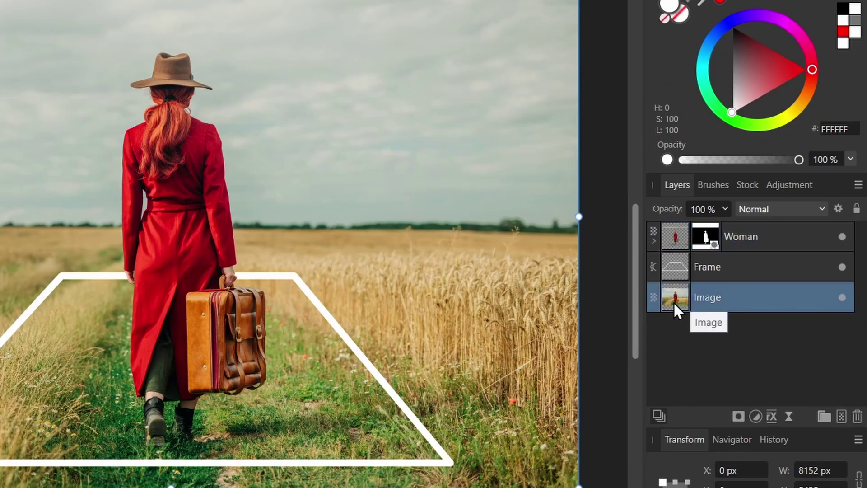
pyautogui.moveTo(673, 299); pyautogui.dragTo(719, 264)
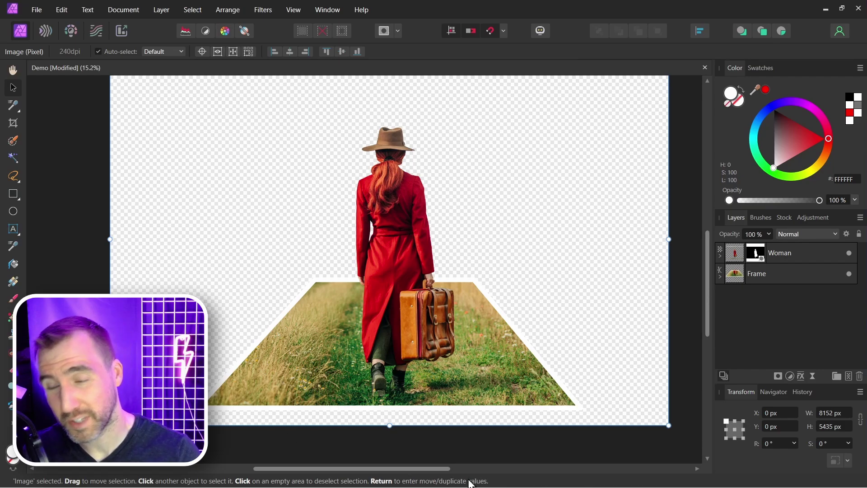
# Duplicate the clipped photo and move the copy out beneath Frame as a full layer.
pyautogui.click(720, 276)
pyautogui.click(756, 294)
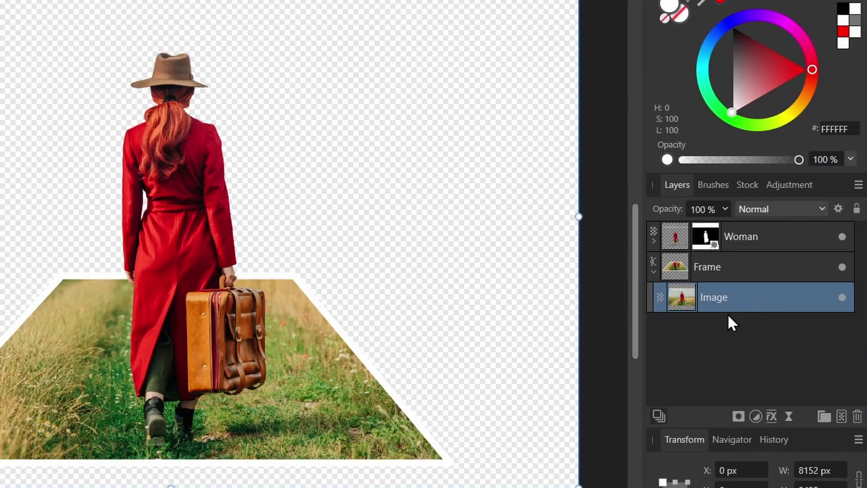
pyautogui.hotkey('ctrl', 'j')
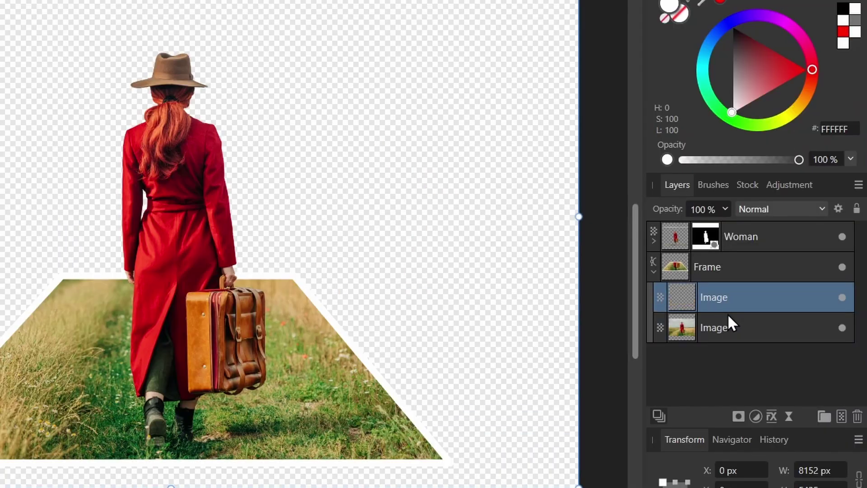
pyautogui.moveTo(675, 293); pyautogui.dragTo(663, 353)
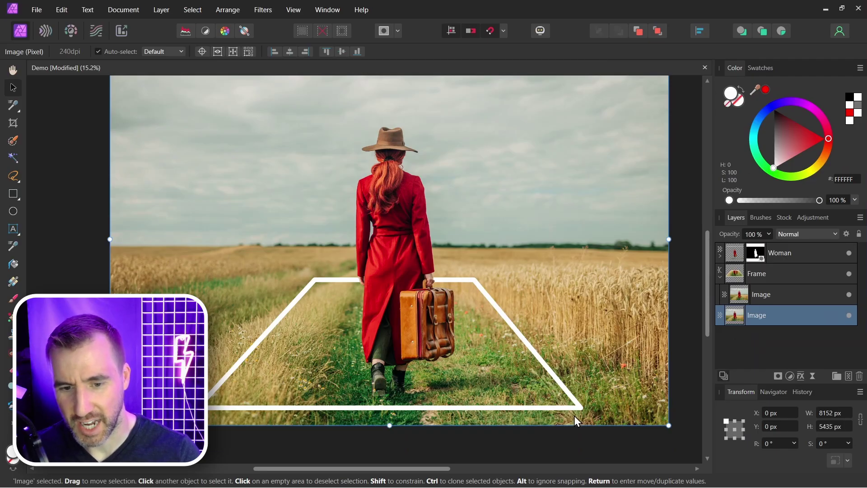
pyautogui.click(735, 275)
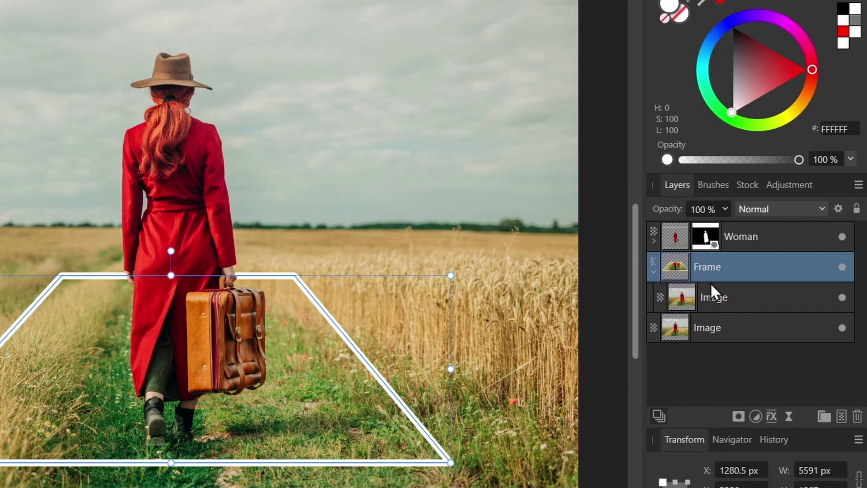
# Duplicate Frame into a lower Shadow copy and delete the photo clipped inside it.
pyautogui.hotkey('ctrl', 'j')
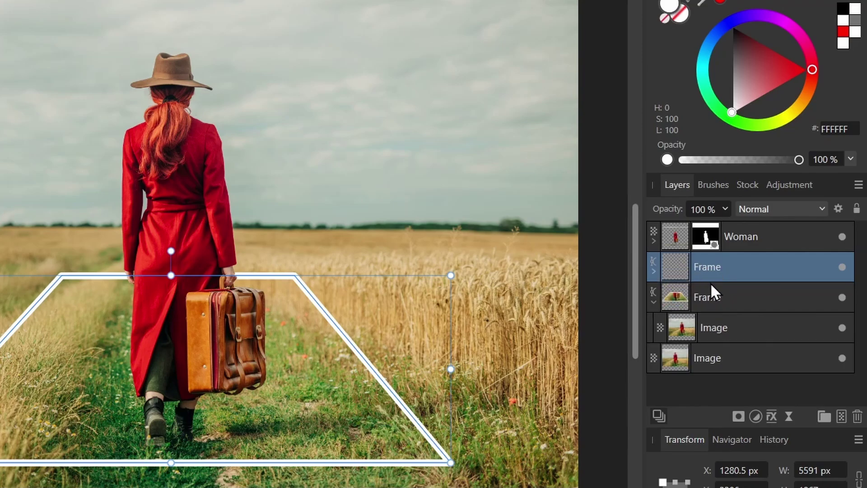
pyautogui.moveTo(681, 273); pyautogui.dragTo(724, 300)
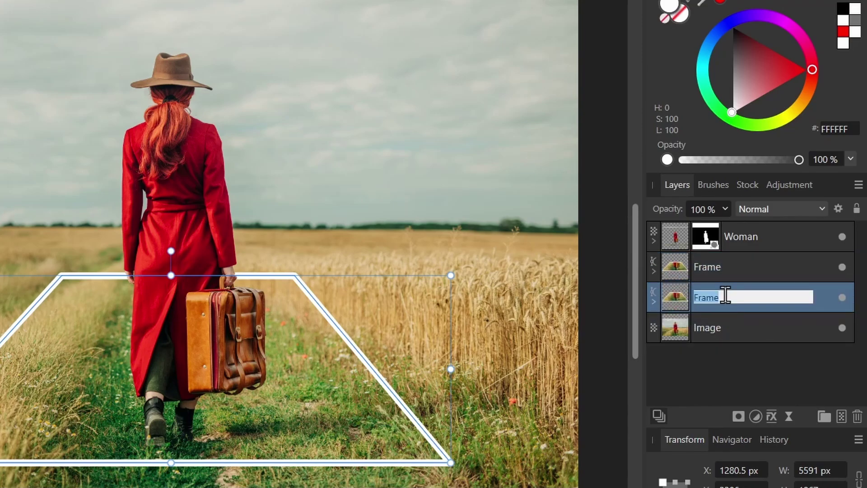
pyautogui.click(653, 301)
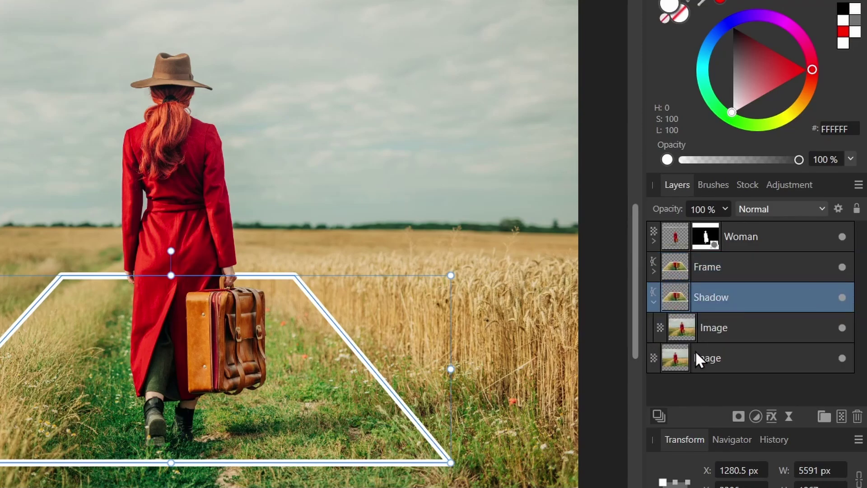
pyautogui.click(735, 333)
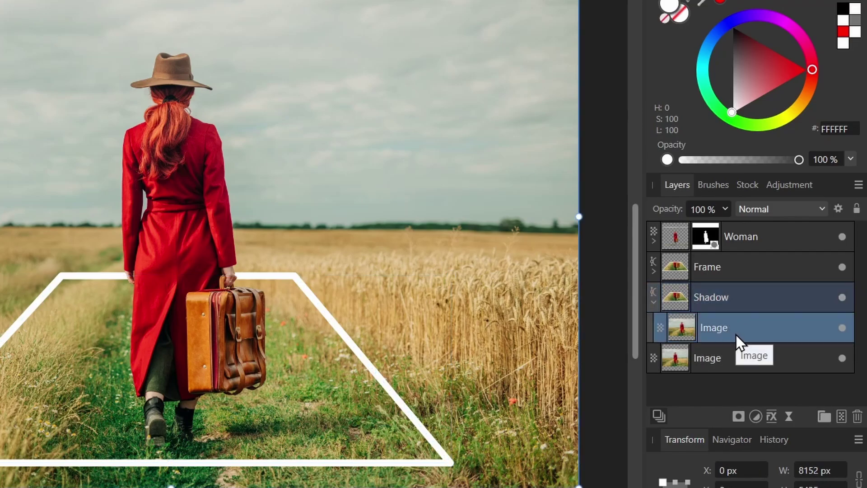
pyautogui.press('Delete')
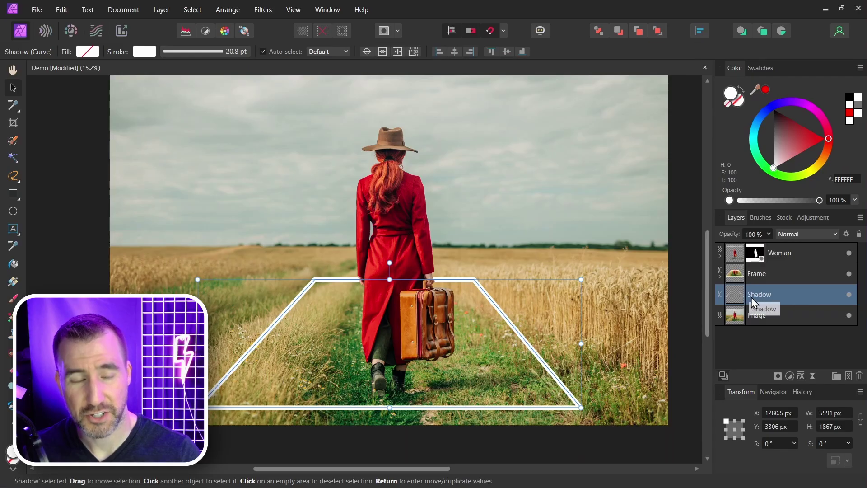
# Fill the Shadow shape bright magenta and stretch it into a strip below the frame's base.
pyautogui.click(738, 101)
pyautogui.moveTo(789, 101); pyautogui.dragTo(823, 121)
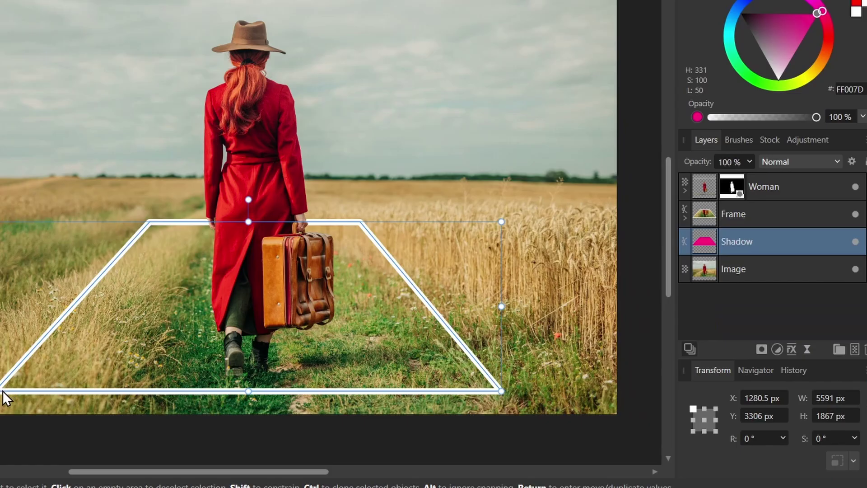
pyautogui.moveTo(4, 398)
pyautogui.mouseDown()
pyautogui.moveTo(7, 389)
pyautogui.moveTo(2, 401)
pyautogui.mouseUp()
pyautogui.moveTo(501, 402)
pyautogui.mouseDown()
pyautogui.moveTo(490, 409)
pyautogui.moveTo(501, 401)
pyautogui.mouseUp()
pyautogui.moveTo(399, 337)
pyautogui.mouseDown()
pyautogui.moveTo(503, 329)
pyautogui.moveTo(381, 345)
pyautogui.moveTo(390, 348)
pyautogui.mouseUp()
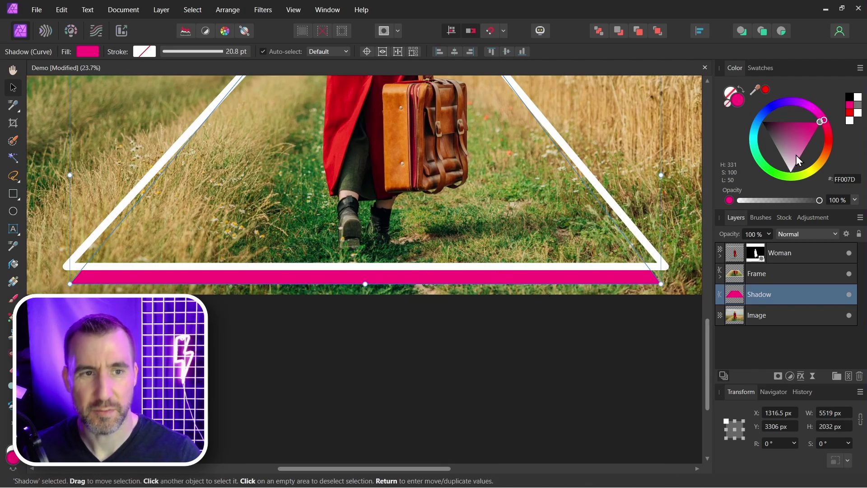
# Give Shadow a dark grey fill, Multiply blending, and a Gaussian Blur live filter.
pyautogui.moveTo(792, 139); pyautogui.dragTo(771, 143)
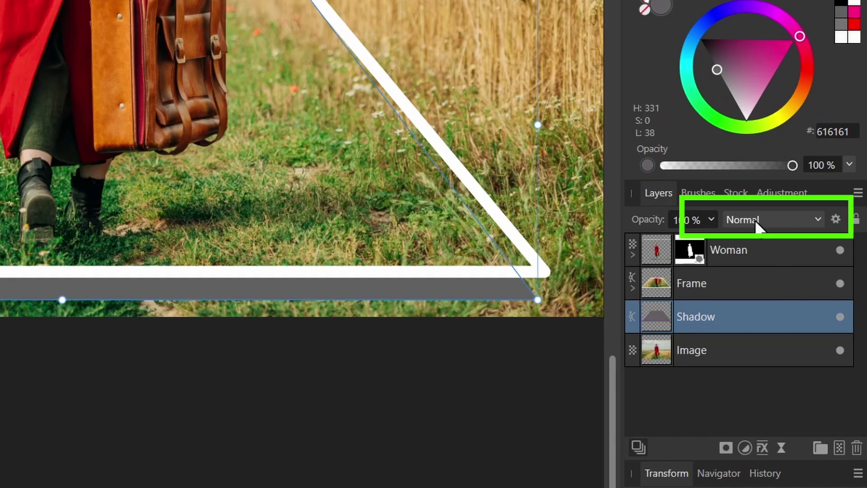
pyautogui.click(797, 234)
pyautogui.click(747, 285)
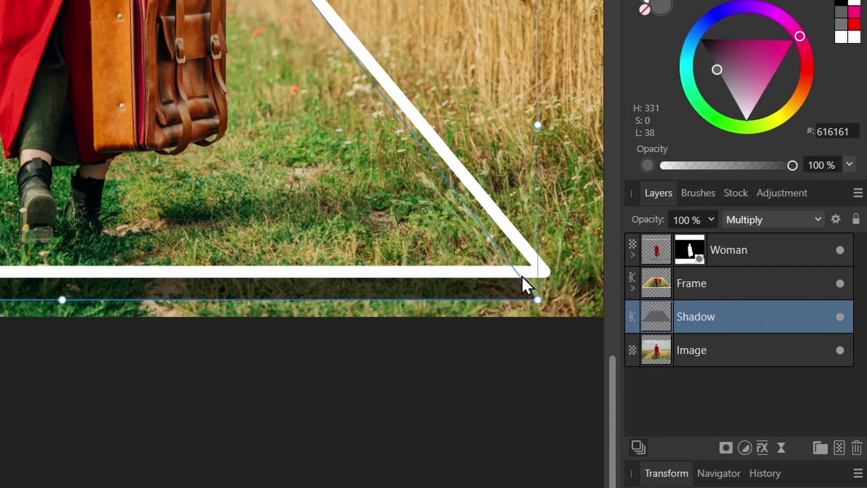
pyautogui.click(779, 448)
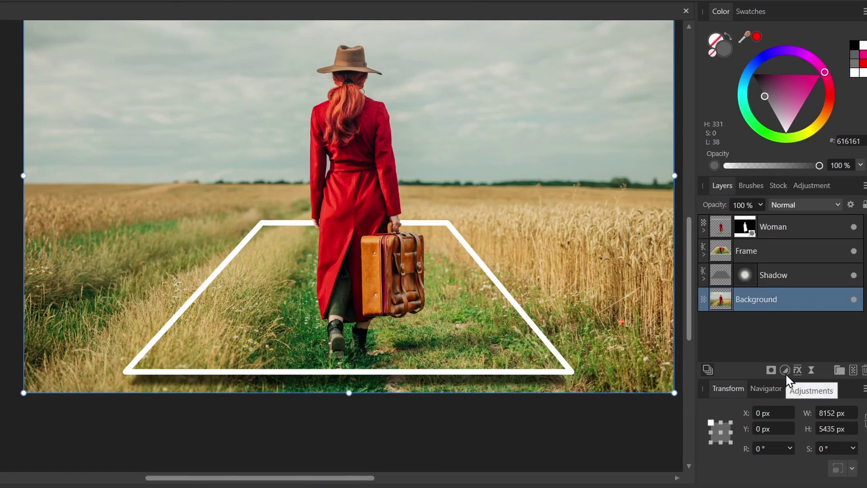
# Add an HSL adjustment to Background with Saturation Shift lowered to about -84%.
pyautogui.click(785, 370)
pyautogui.click(765, 102)
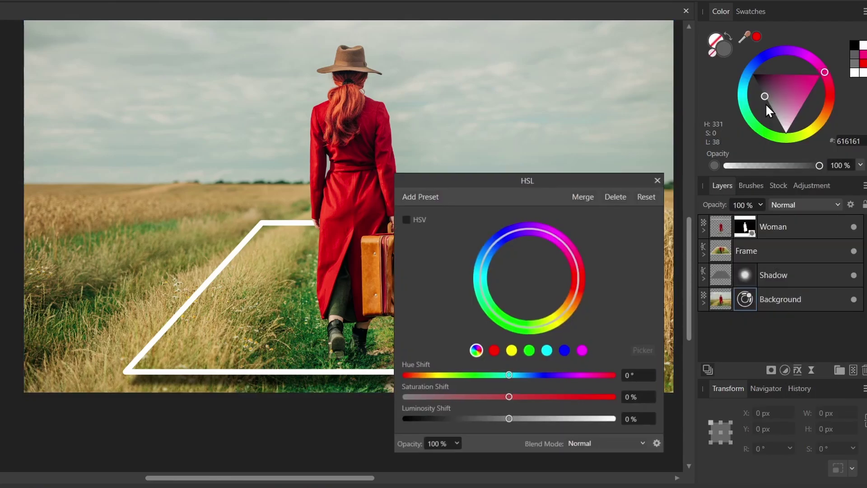
pyautogui.moveTo(562, 341); pyautogui.dragTo(723, 192)
pyautogui.moveTo(669, 259); pyautogui.dragTo(641, 256)
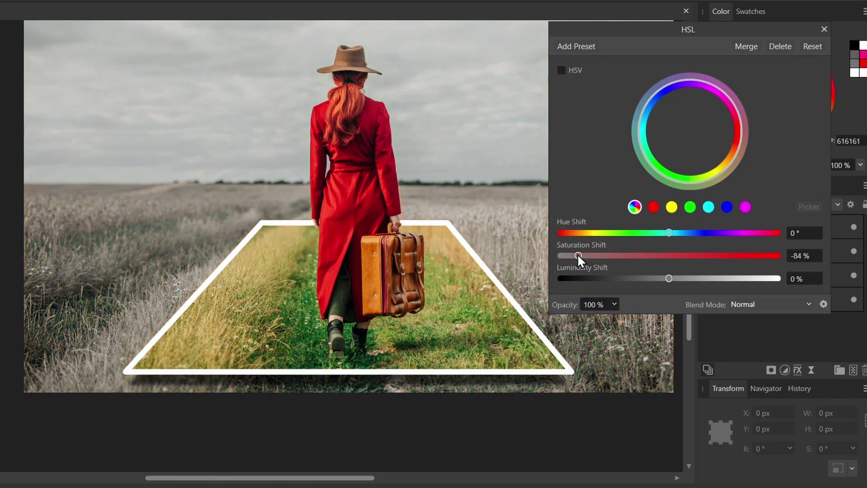
pyautogui.click(823, 29)
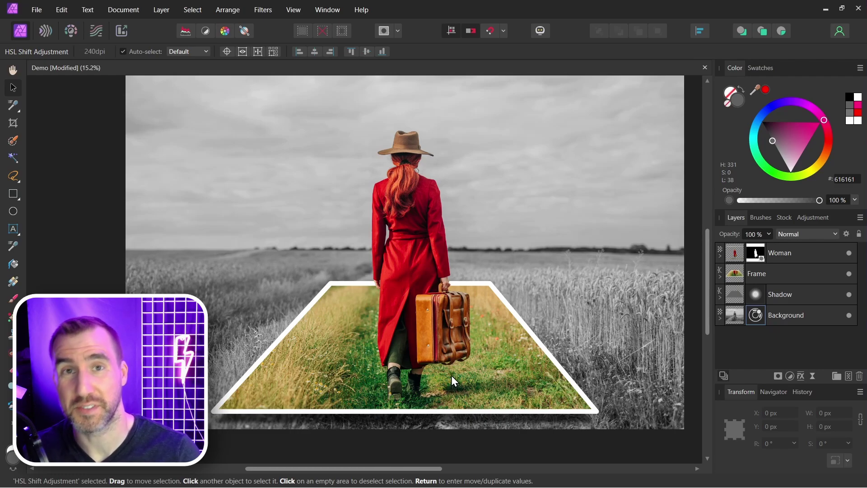
# Group Woman and Frame and add a Curves adjustment with an S-curve inside the group.
pyautogui.click(738, 257)
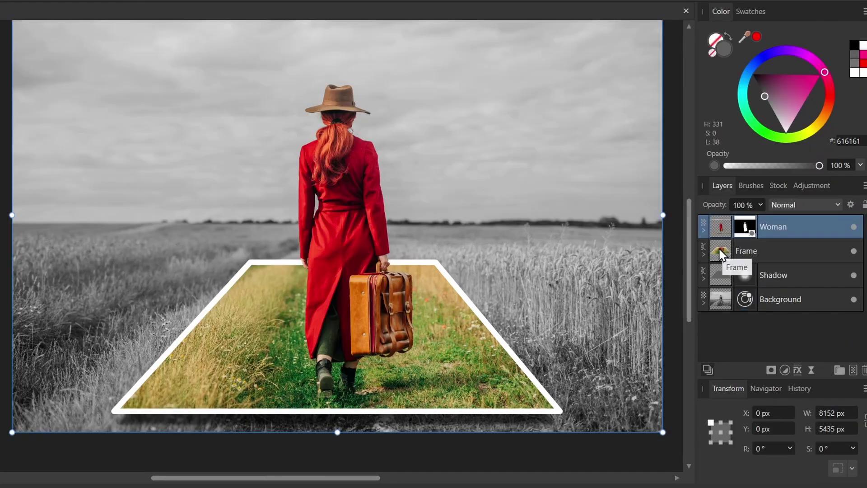
pyautogui.keyDown('shift'); pyautogui.click(719, 248); pyautogui.keyUp('shift')
pyautogui.hotkey('ctrl', 'g')
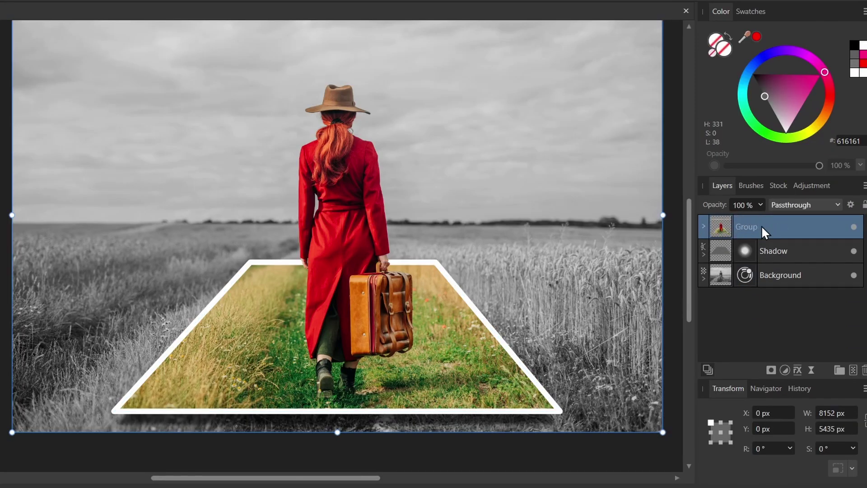
pyautogui.click(784, 364)
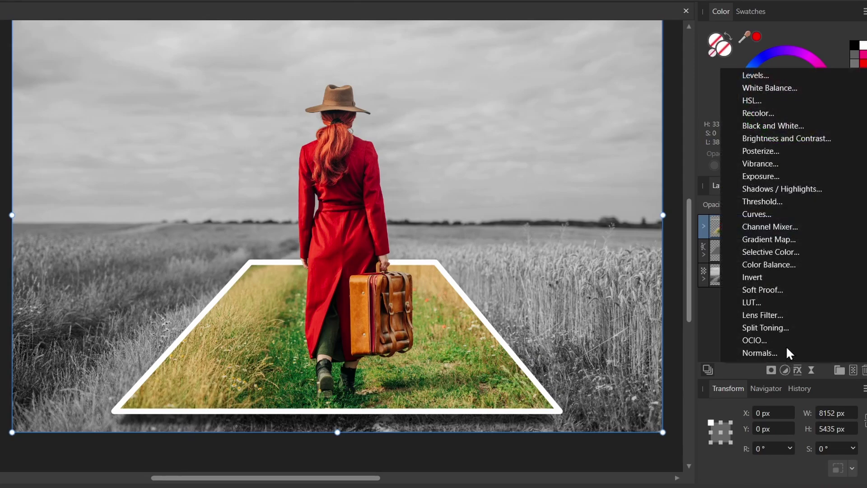
pyautogui.click(771, 214)
pyautogui.moveTo(786, 48); pyautogui.dragTo(782, 48)
pyautogui.moveTo(621, 190); pyautogui.dragTo(625, 196)
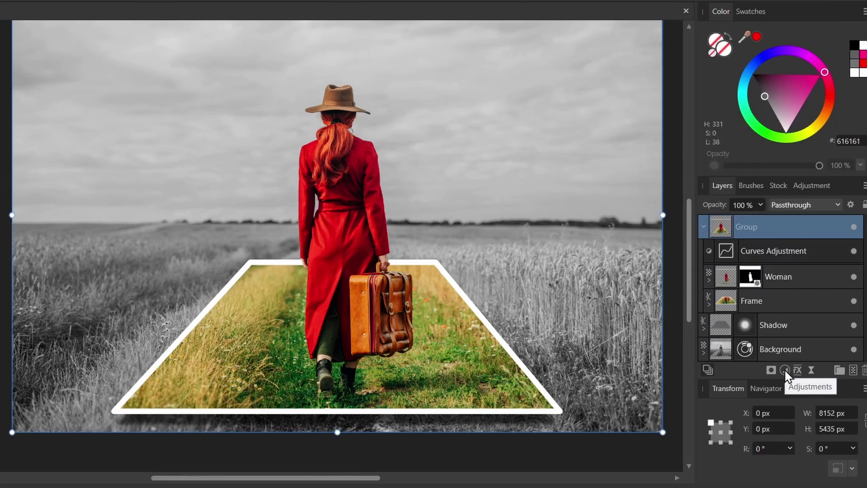
# Add a Vibrance adjustment to the group, raised to about 27%.
pyautogui.click(784, 368)
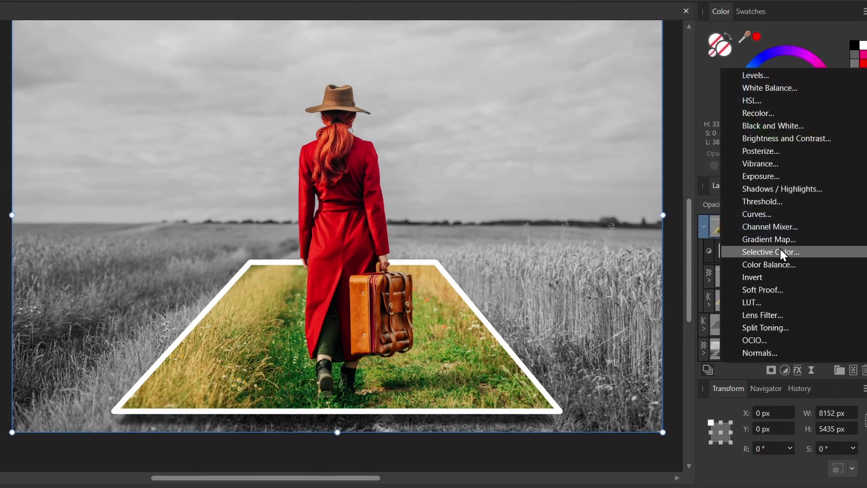
pyautogui.click(768, 164)
pyautogui.moveTo(669, 250); pyautogui.dragTo(698, 250)
pyautogui.click(823, 199)
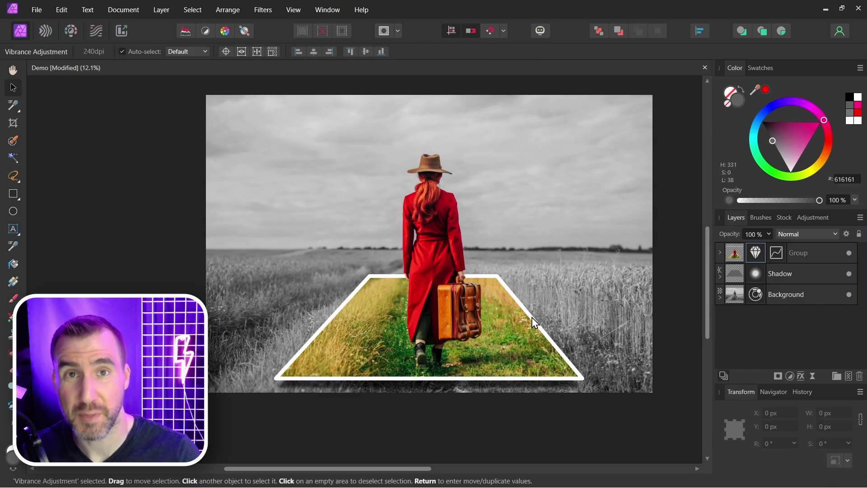
# With the Node Tool, make a left-edge node of Frame smooth and bow that side into a curve.
pyautogui.click(532, 317)
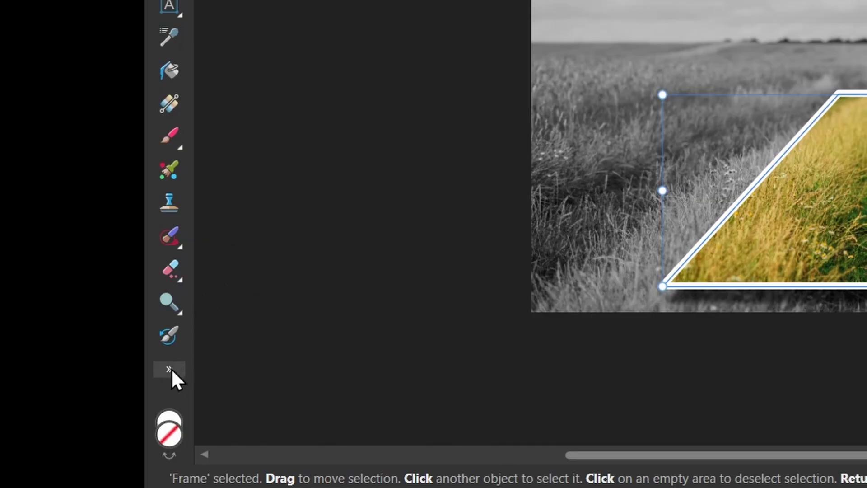
pyautogui.click(171, 371)
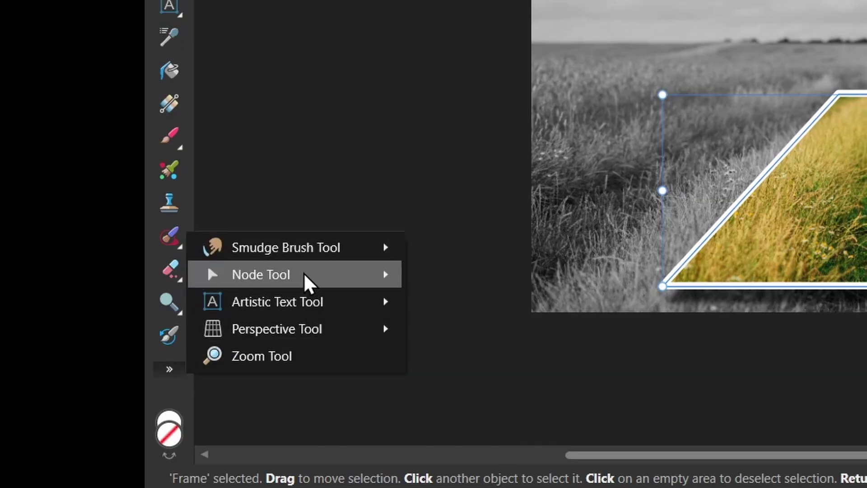
pyautogui.moveTo(305, 276)
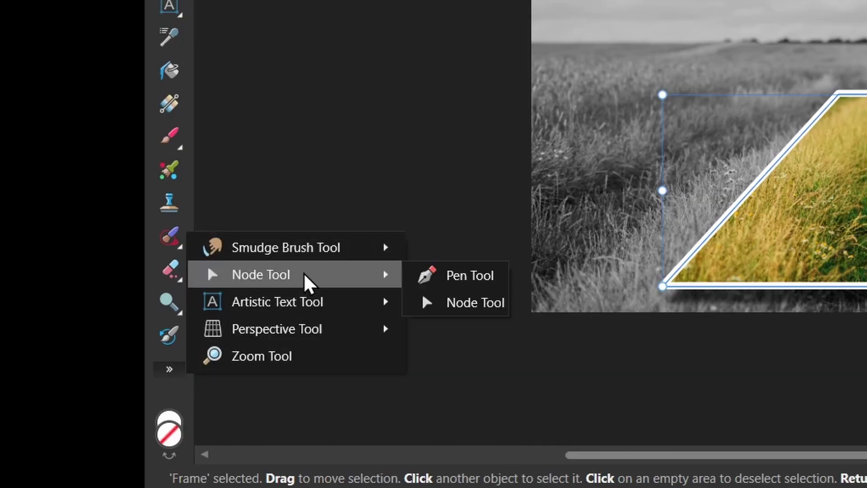
pyautogui.click(465, 303)
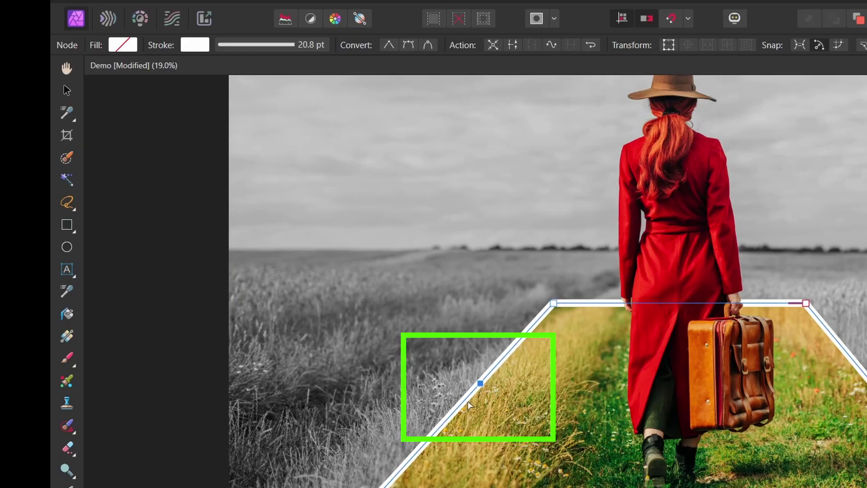
pyautogui.click(408, 44)
pyautogui.moveTo(482, 387); pyautogui.dragTo(489, 391)
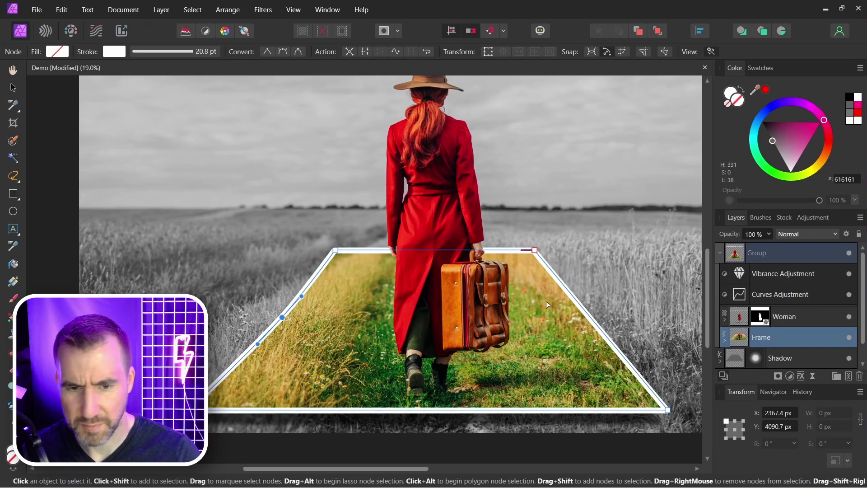
# Smooth a node on the frame's right edge and bow that side into a curve.
pyautogui.click(795, 377)
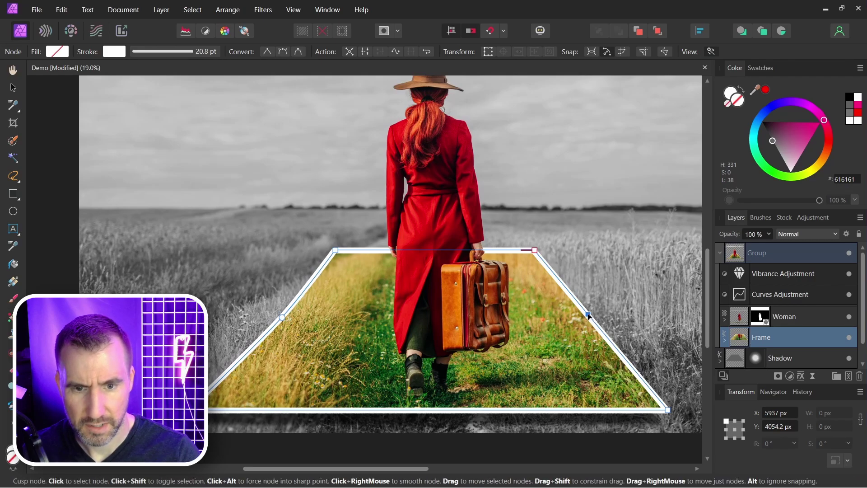
pyautogui.click(283, 52)
pyautogui.moveTo(487, 267); pyautogui.dragTo(474, 270)
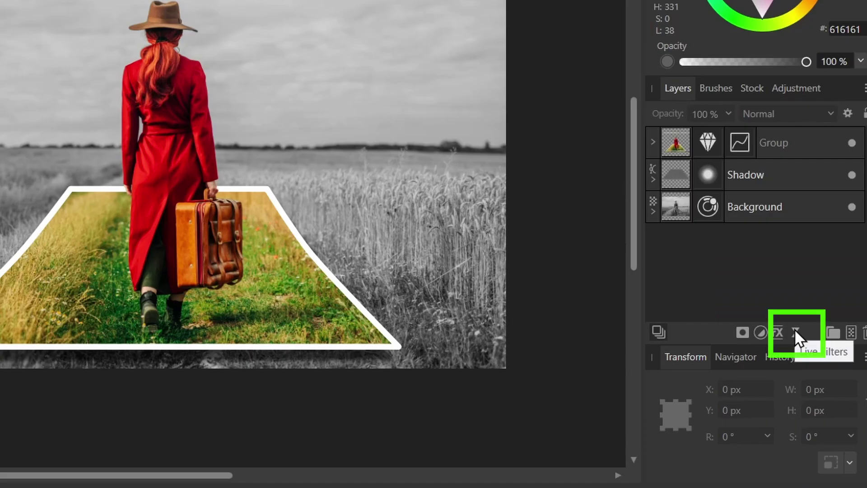
# Add a Vignette live filter: exposure -1.708, hardness 68%, scale 120%.
pyautogui.click(812, 376)
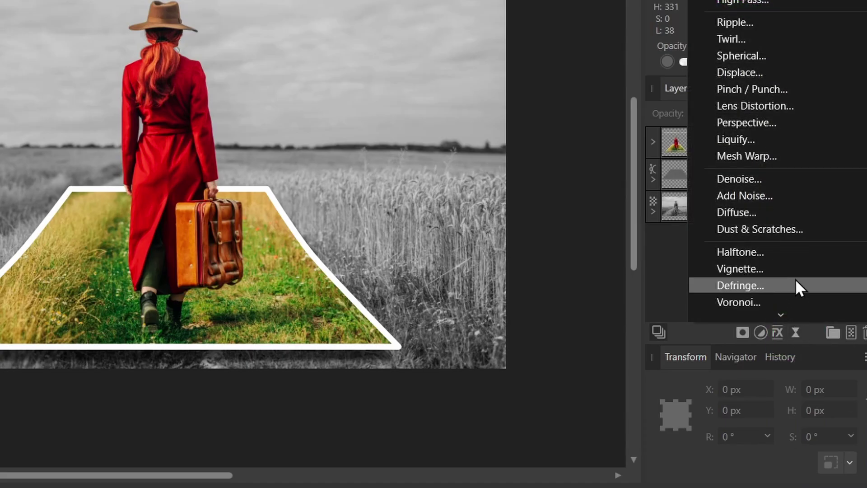
pyautogui.click(782, 271)
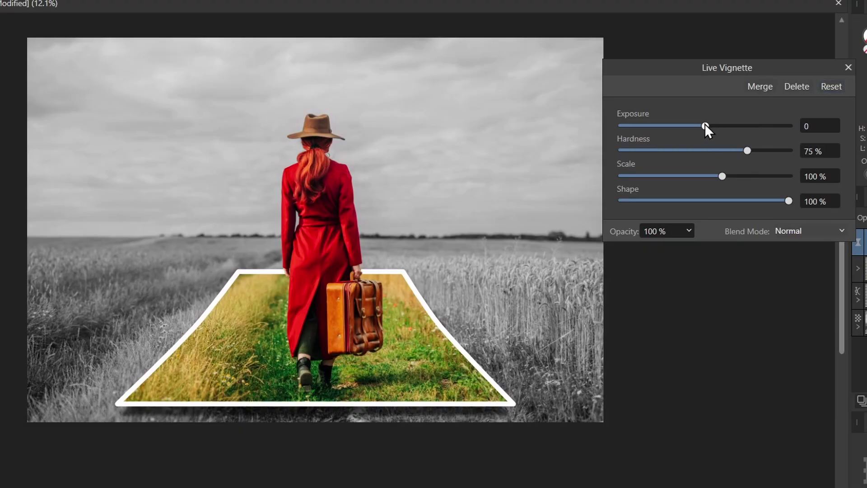
pyautogui.moveTo(704, 123); pyautogui.dragTo(676, 125)
pyautogui.moveTo(724, 174); pyautogui.dragTo(730, 176)
pyautogui.moveTo(675, 126); pyautogui.dragTo(670, 126)
pyautogui.moveTo(747, 150); pyautogui.dragTo(735, 150)
pyautogui.moveTo(730, 176); pyautogui.dragTo(728, 176)
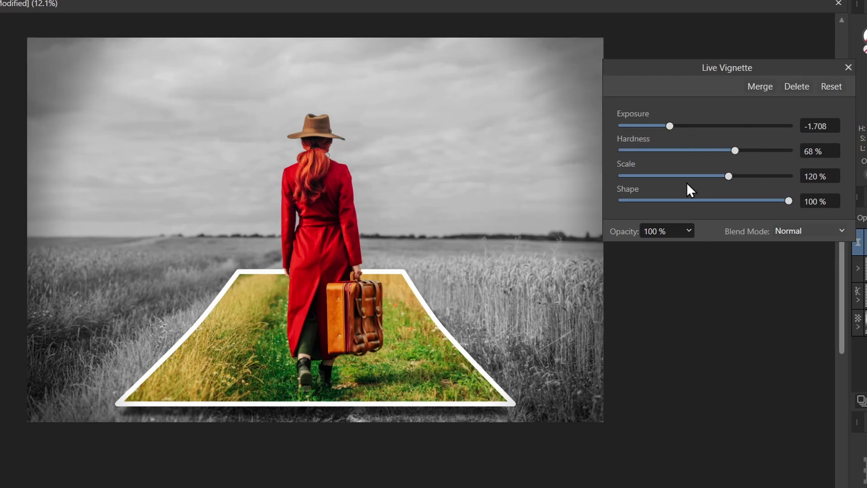
# Close the Live Vignette settings, keeping the vignette applied to the composite.
pyautogui.click(848, 67)
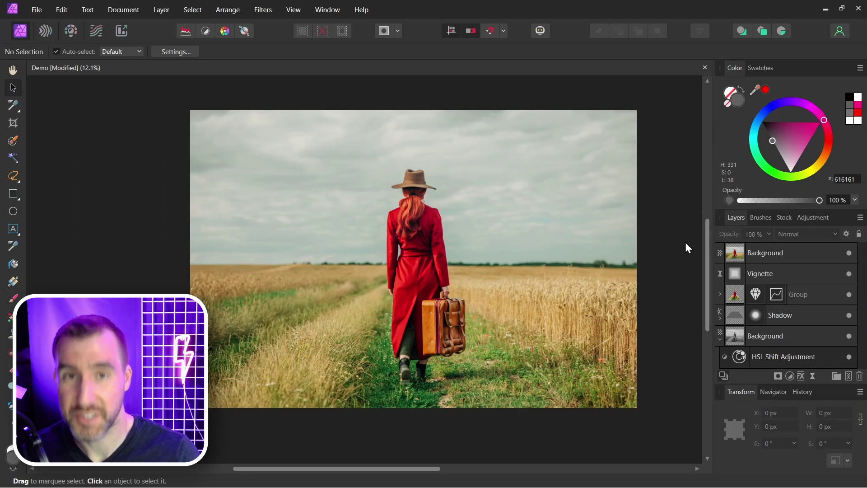